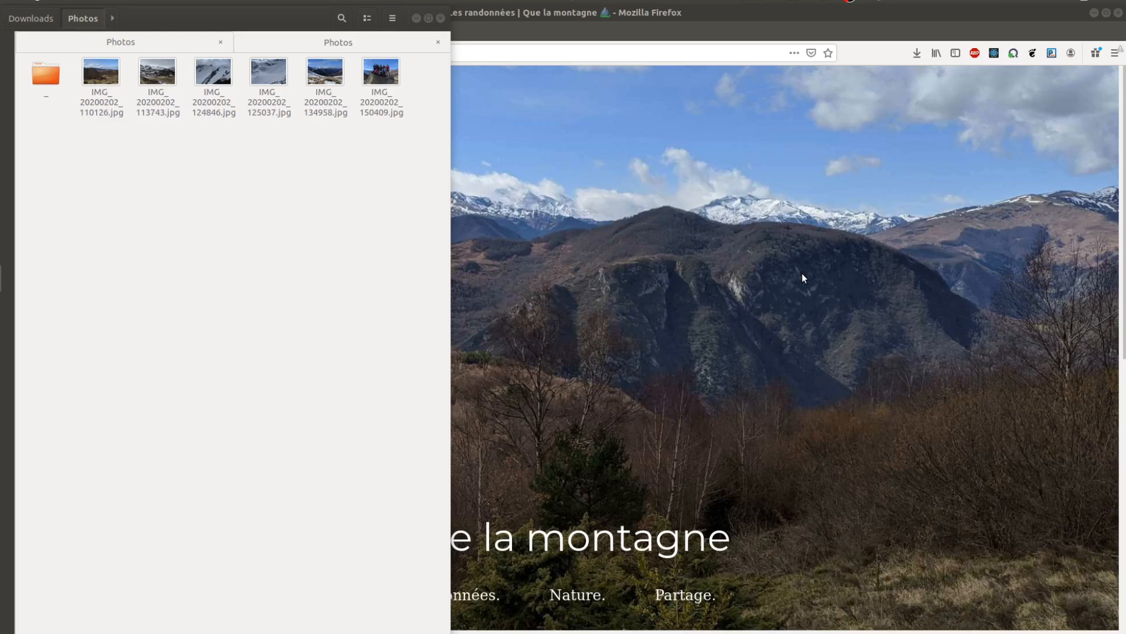
Select all six IMG_20200202 photos in the Photos folder, leaving out the subfolder.
click(104, 68)
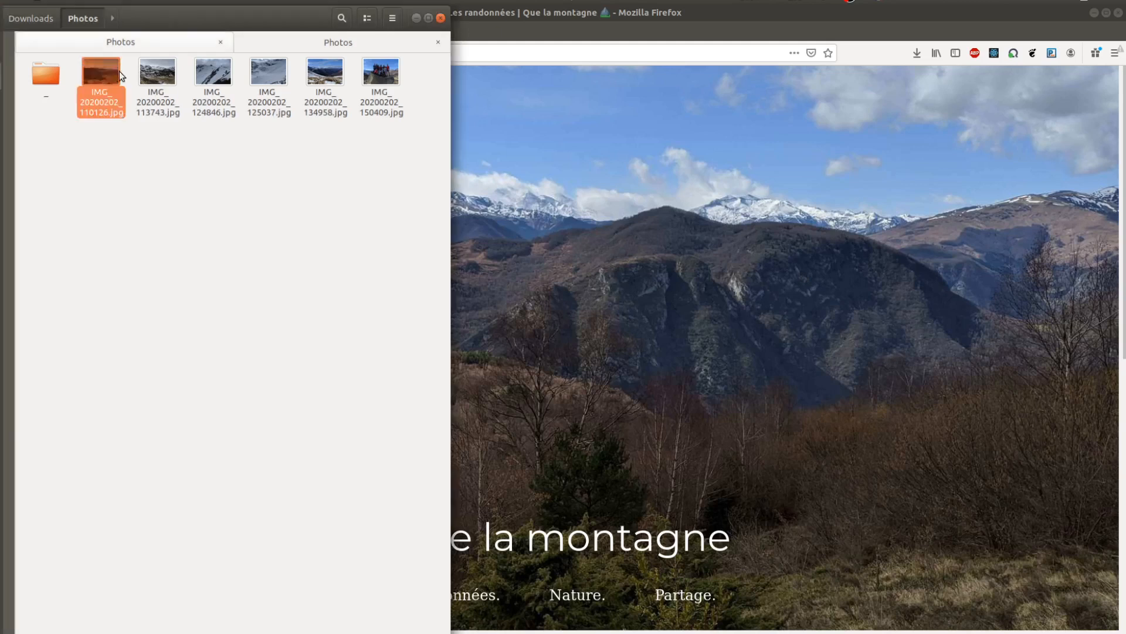
shift+click(379, 86)
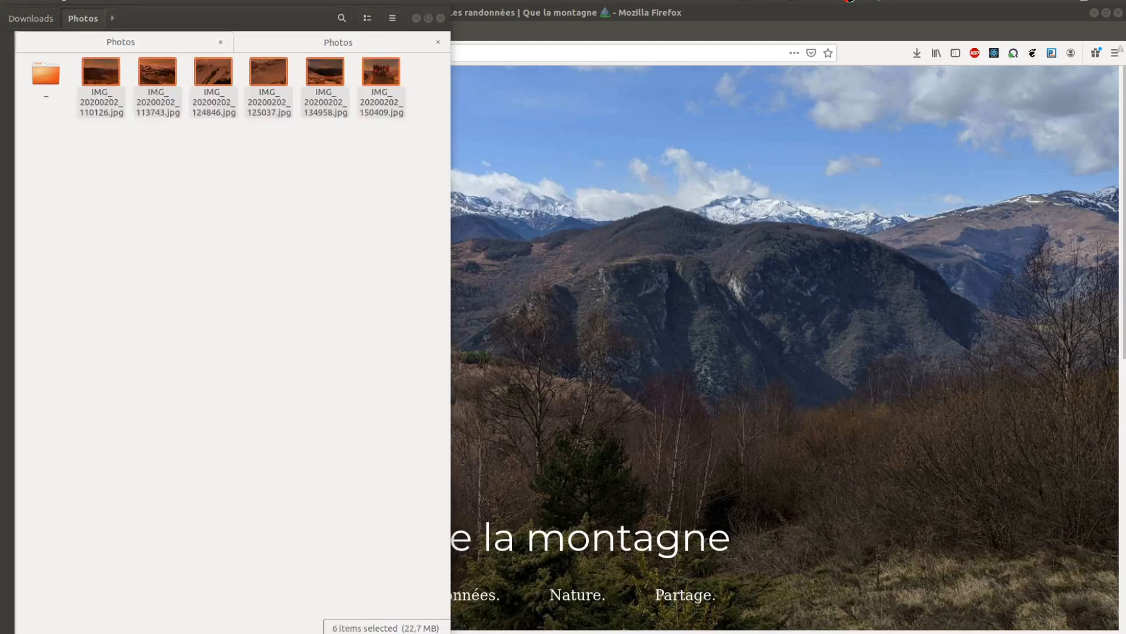
key(alt+Tab)
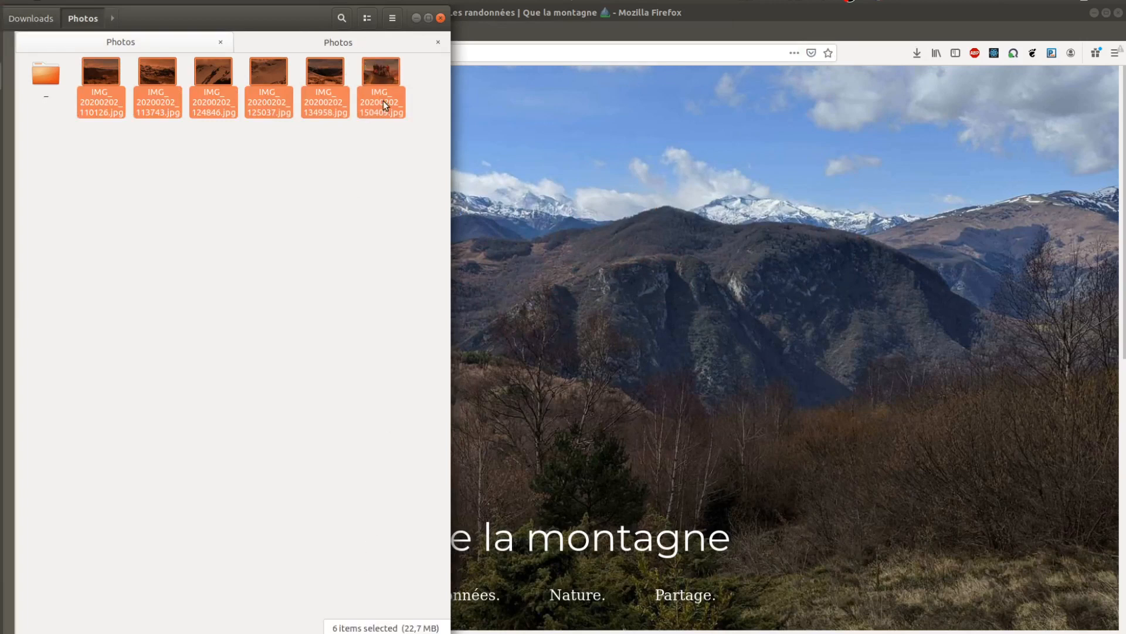
Switch to Firefox, open the image resizing tool on iLoveIMG and load the six selected photos into it.
click(498, 28)
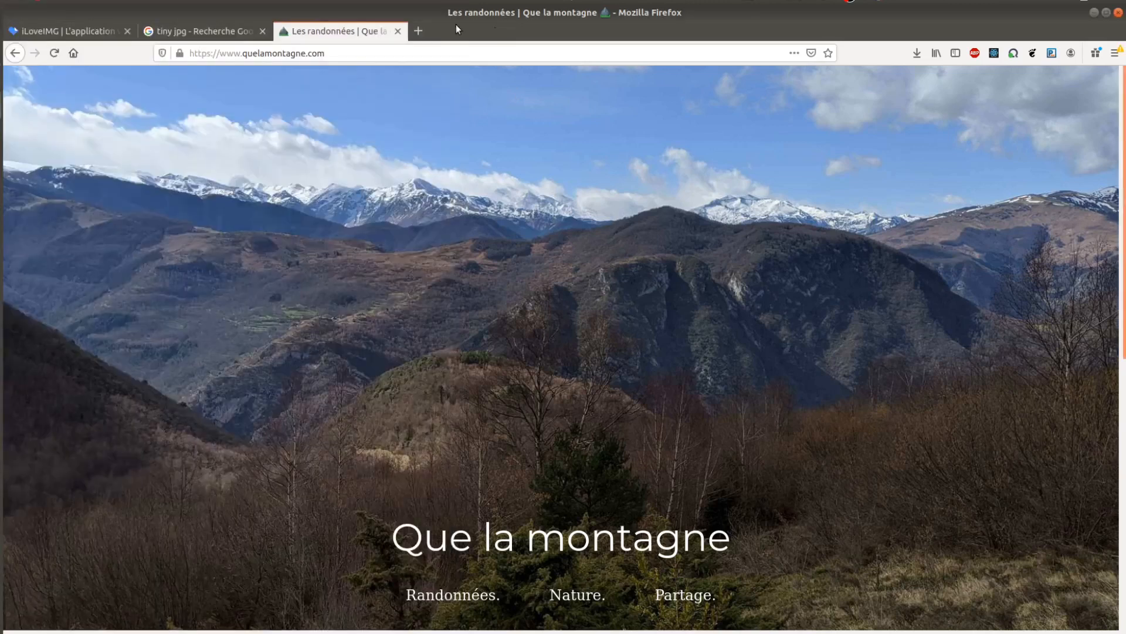
click(76, 32)
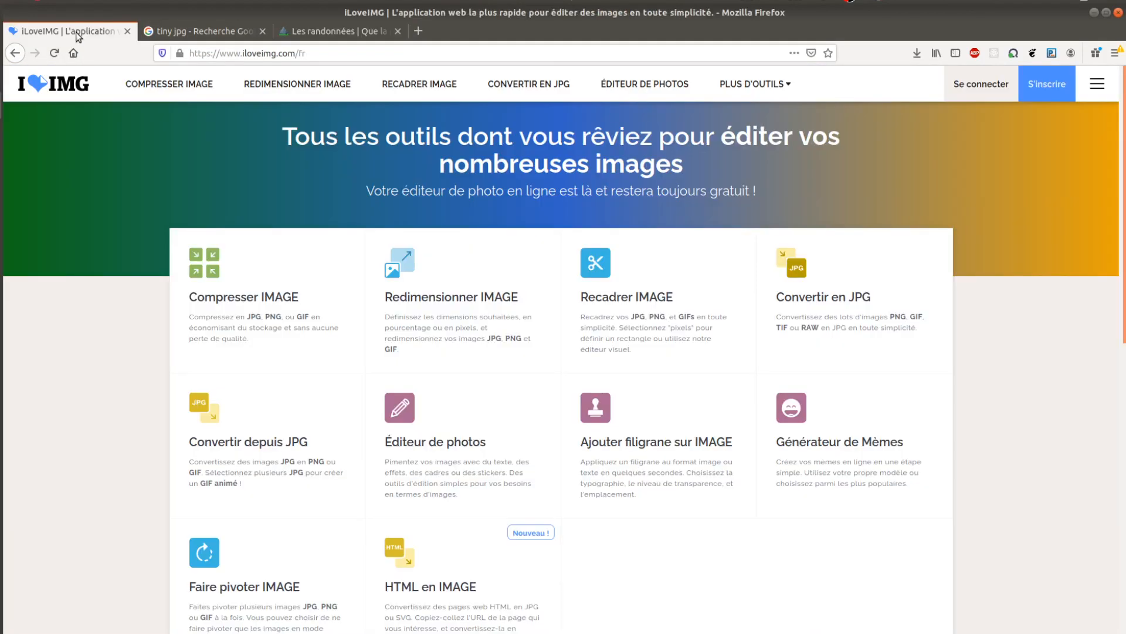
click(449, 302)
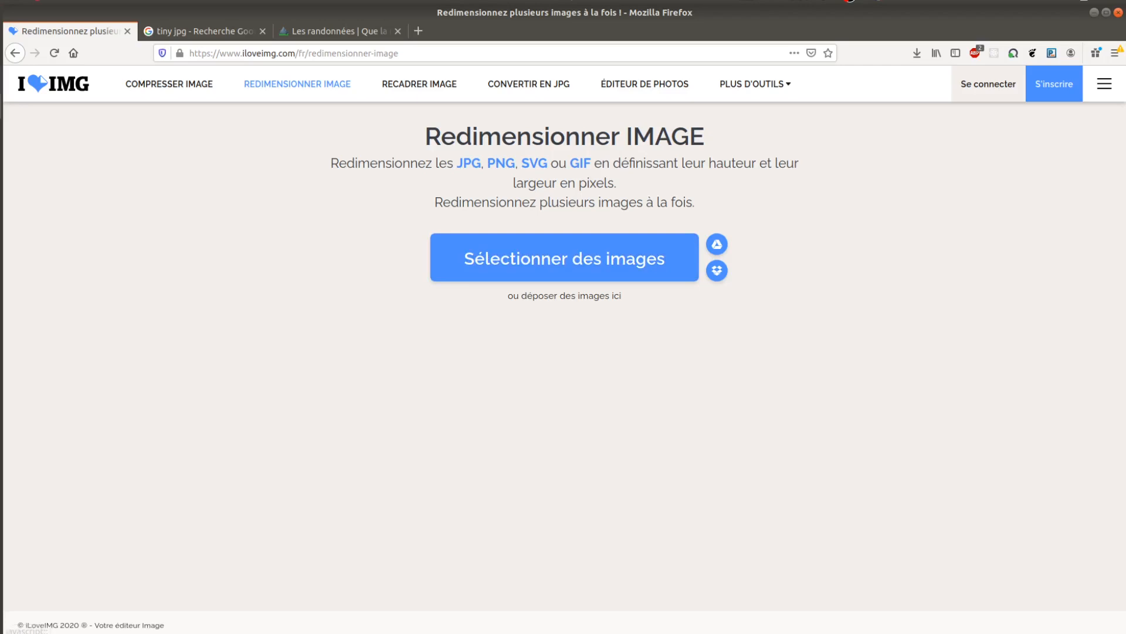
click(1, 75)
drag(273, 103, 617, 266)
click(627, 360)
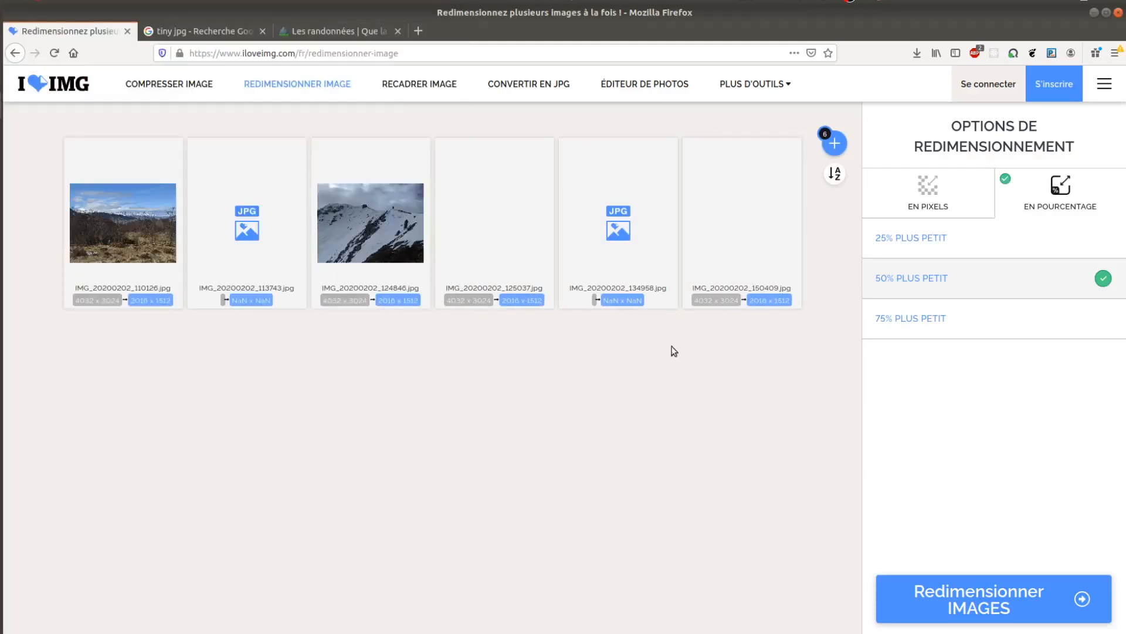
Resize all six images by pixels to a width of 800 px, keeping the proportions and automatic height.
click(933, 197)
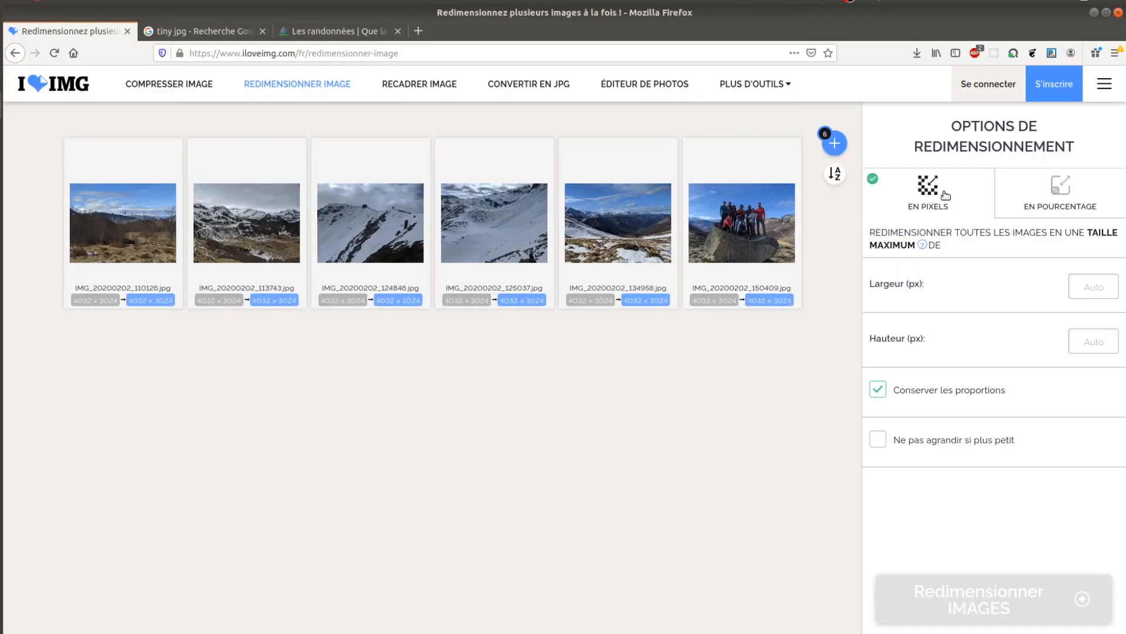
click(1095, 294)
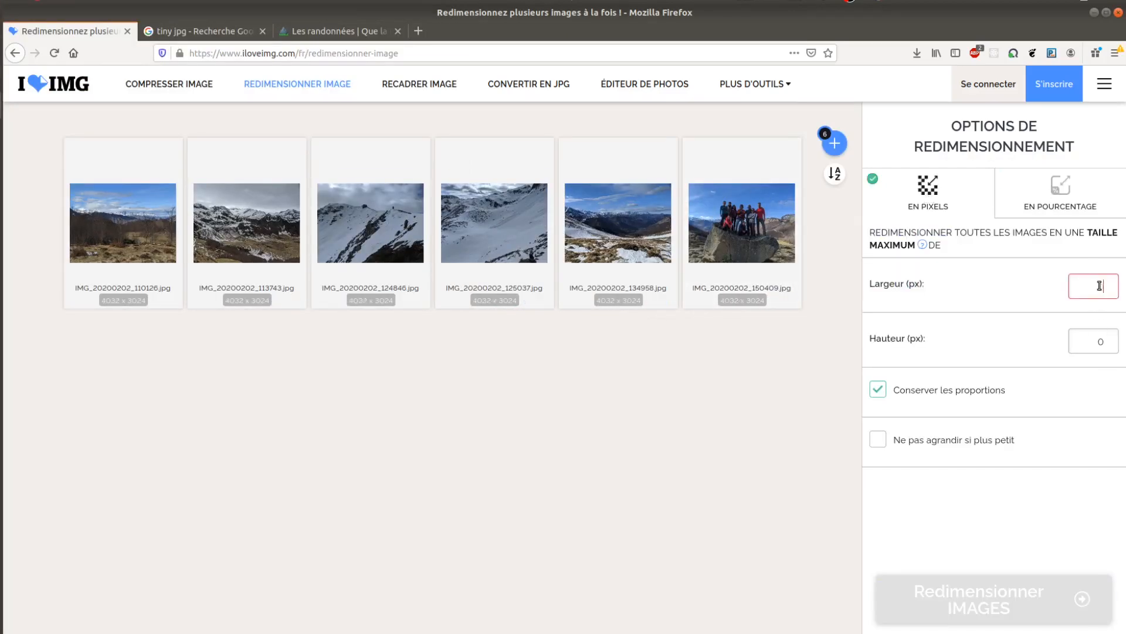
text(800)
click(655, 457)
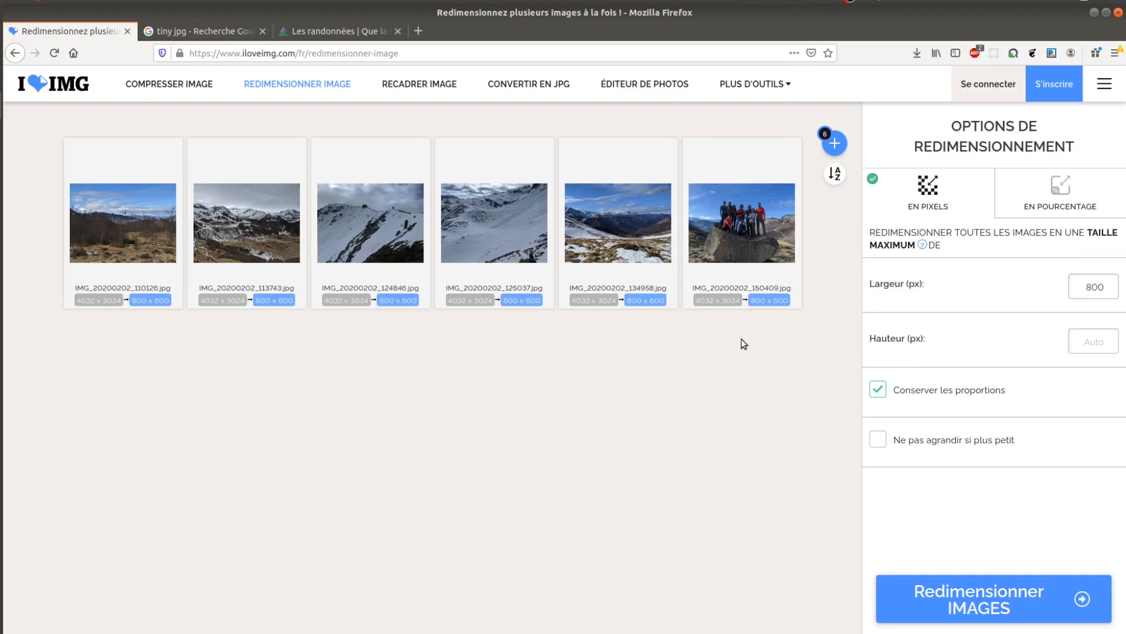
mouse_move(339, 306)
click(999, 600)
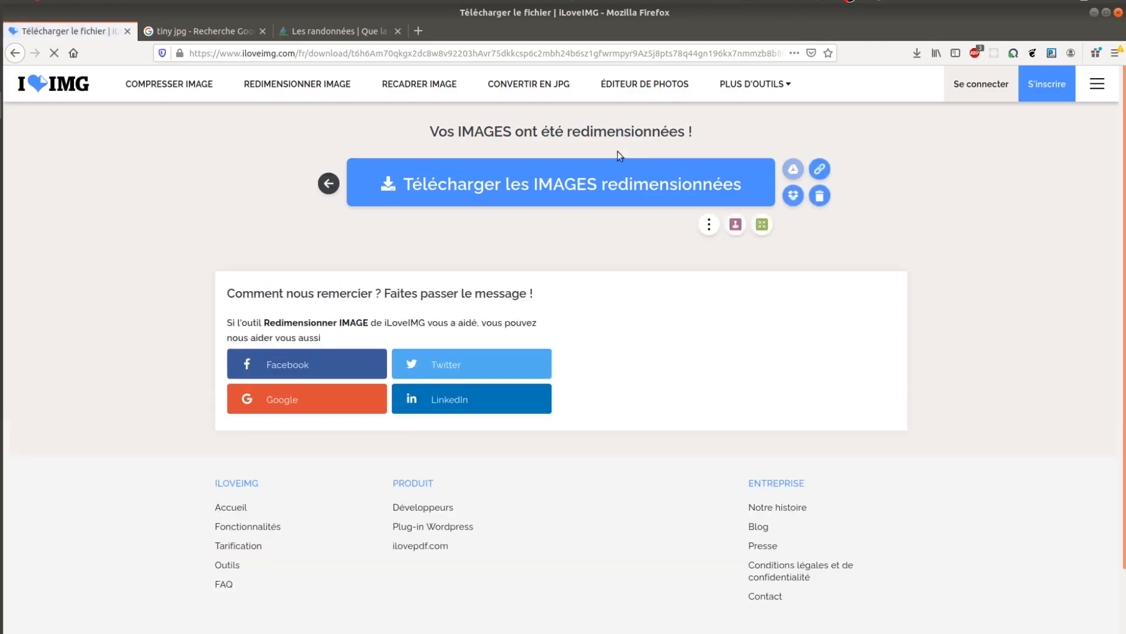
Download the resized images and save them as iloveimg-resized.zip in the Photos folder under Downloads.
click(621, 174)
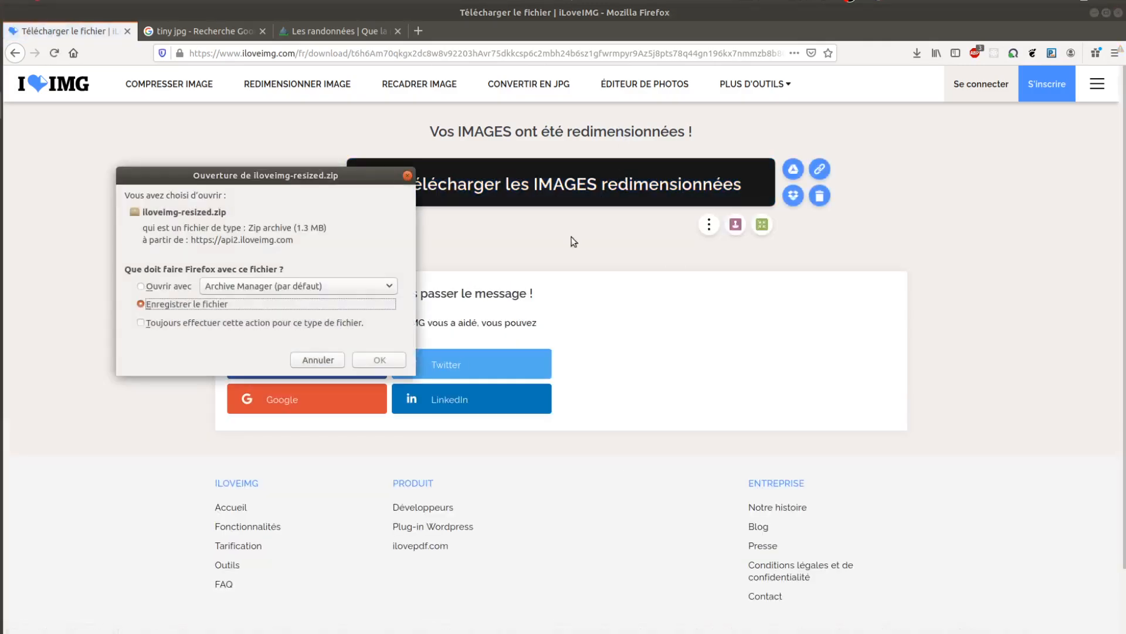
click(393, 360)
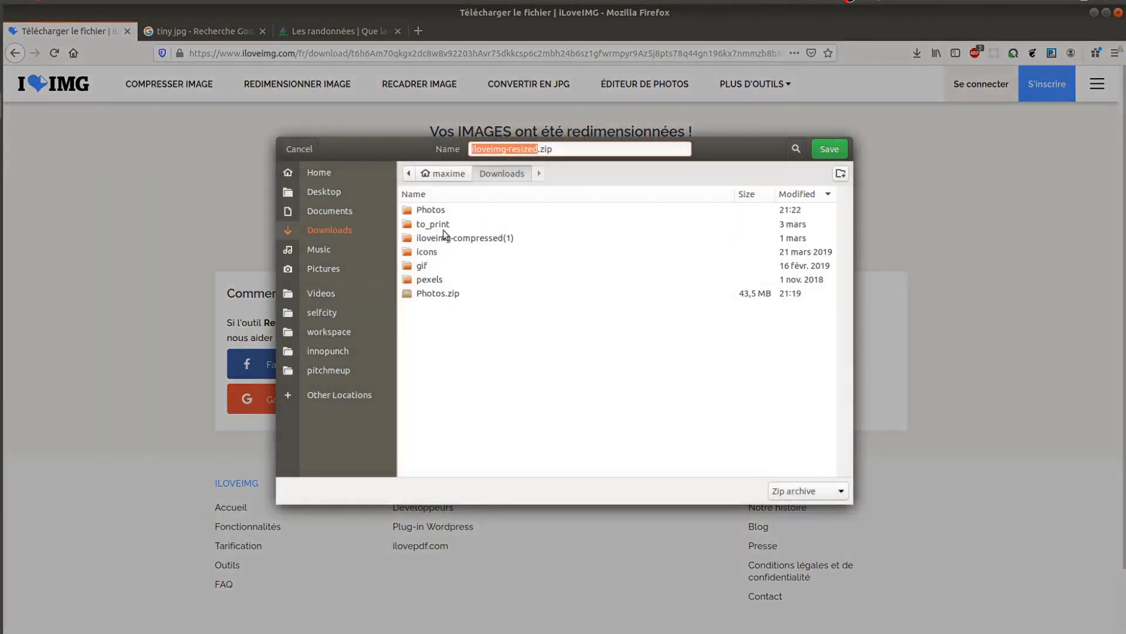
click(437, 215)
double_click(438, 212)
click(830, 149)
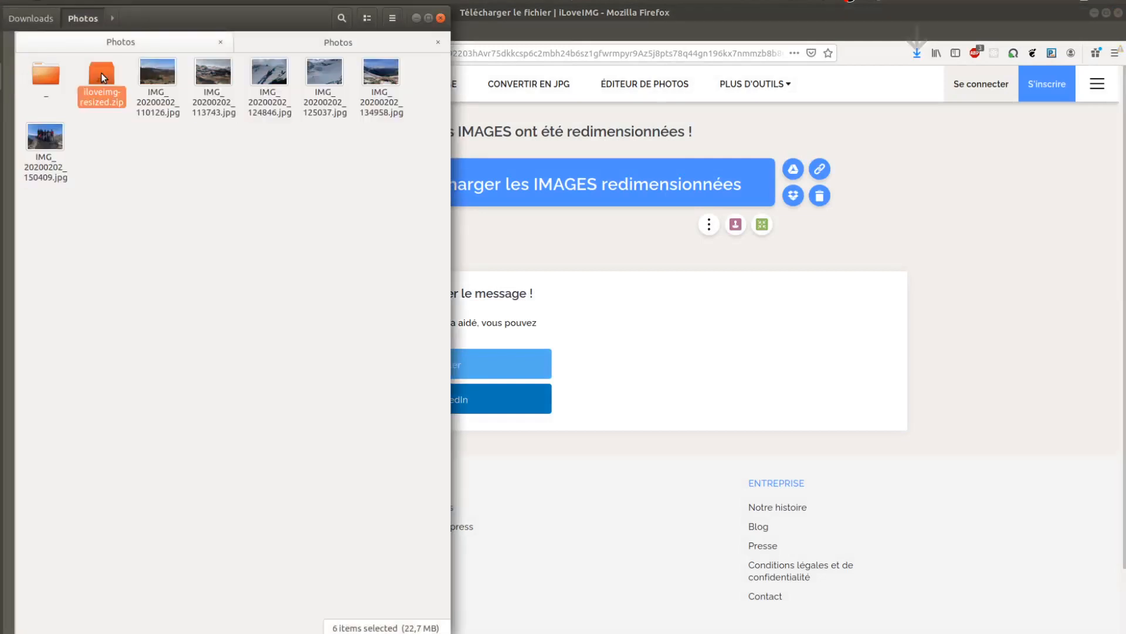
Switch to the file manager, extract iloveimg-resized.zip in place and open the extracted iloveimg-resized folder.
right_click(101, 73)
click(168, 201)
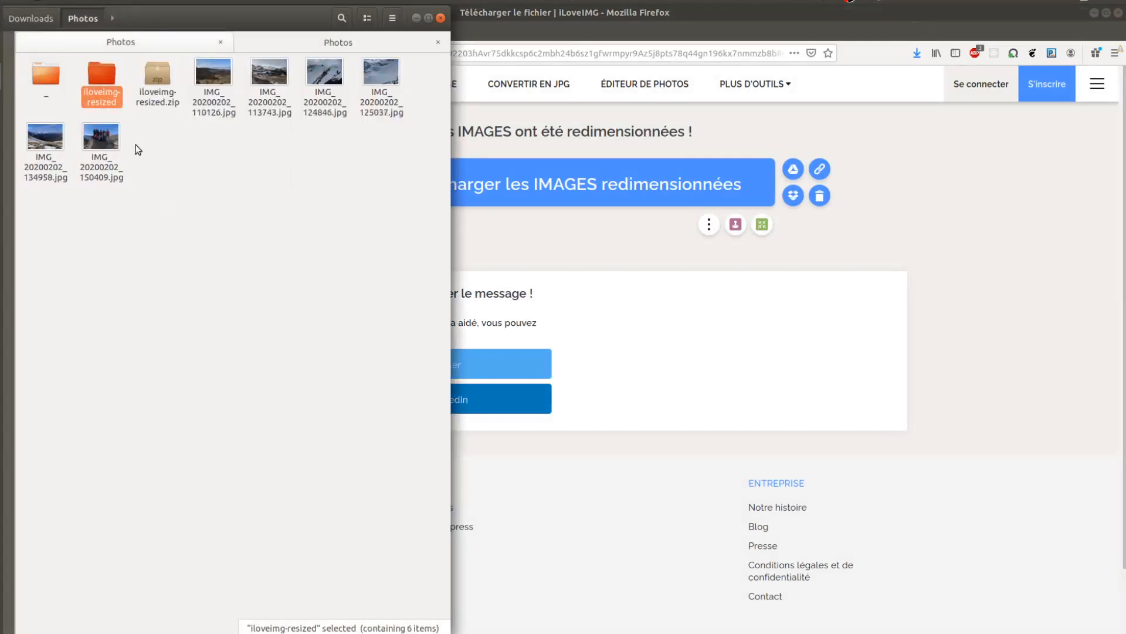
double_click(104, 87)
click(104, 87)
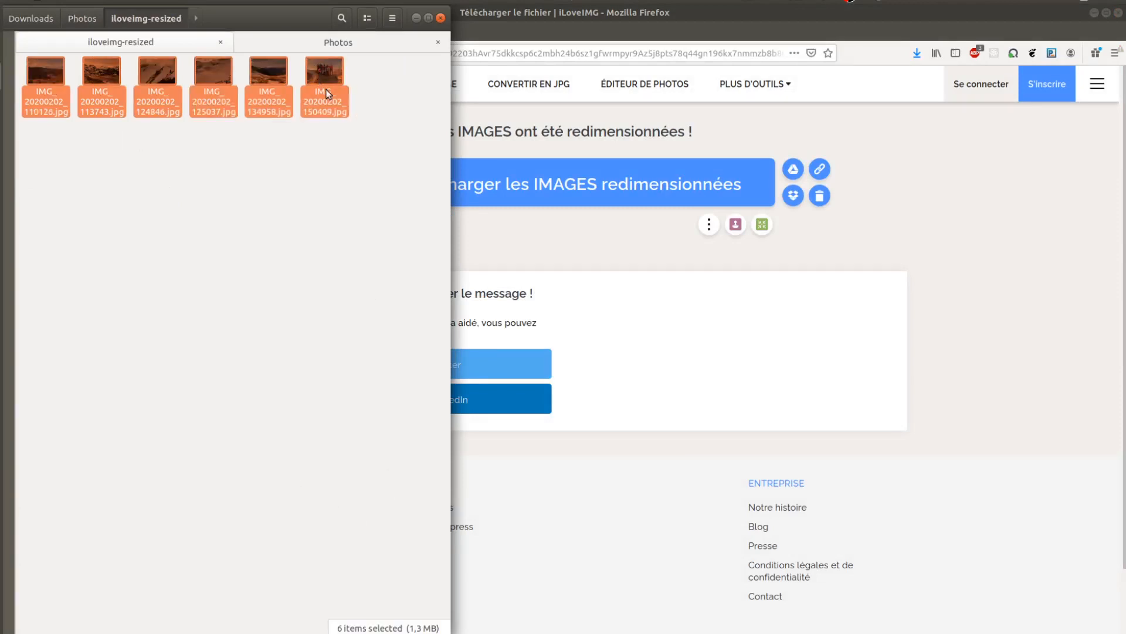
Check the quality of the resized photos in the image viewer, from IMG_20200202_113743.jpg through IMG_20200202_134958.jpg.
click(242, 94)
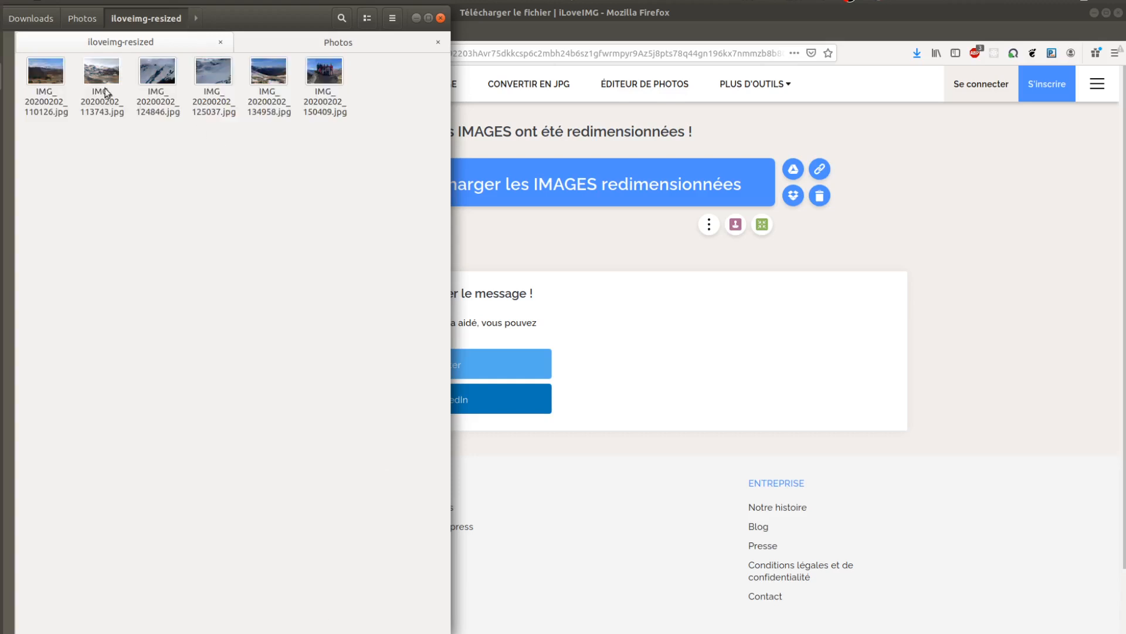
click(106, 88)
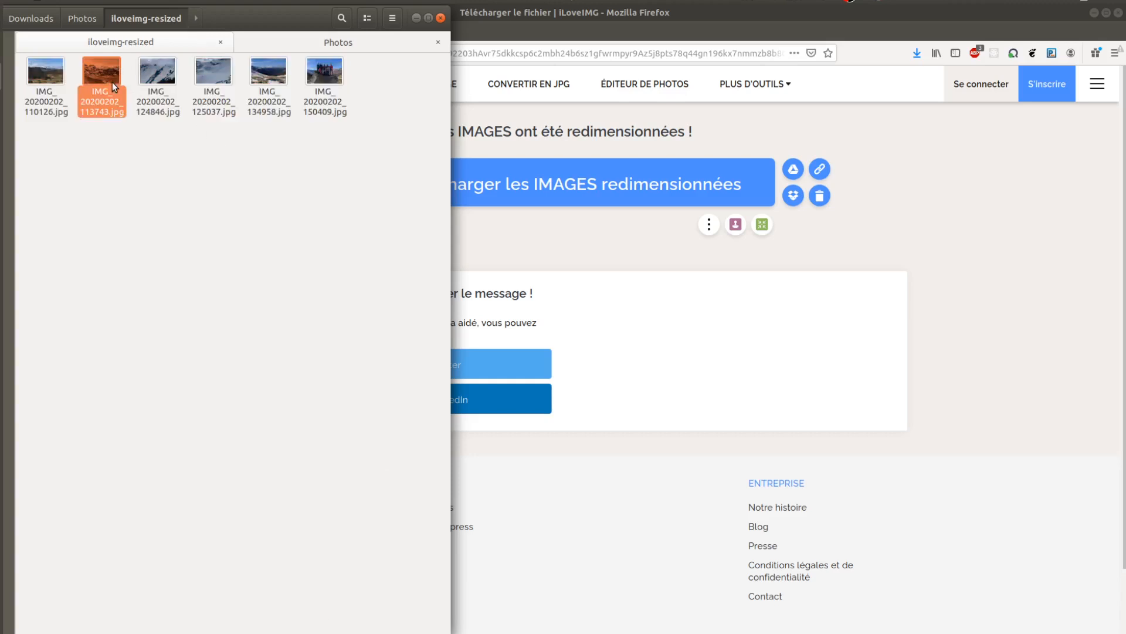
double_click(108, 86)
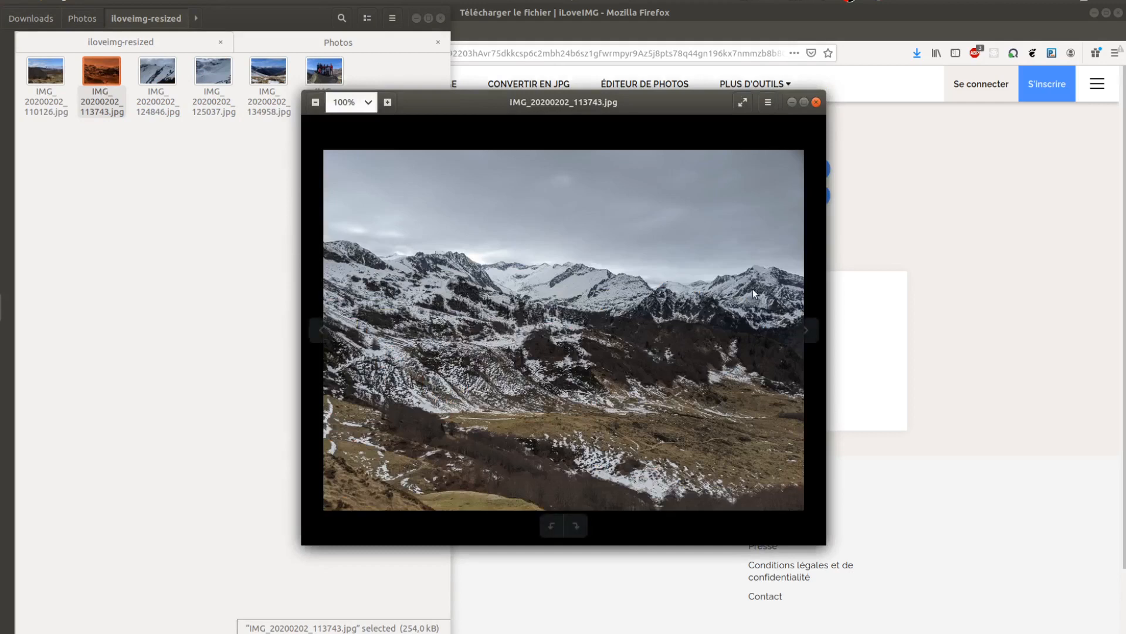
key(Right)
key(Right)
key(Right)
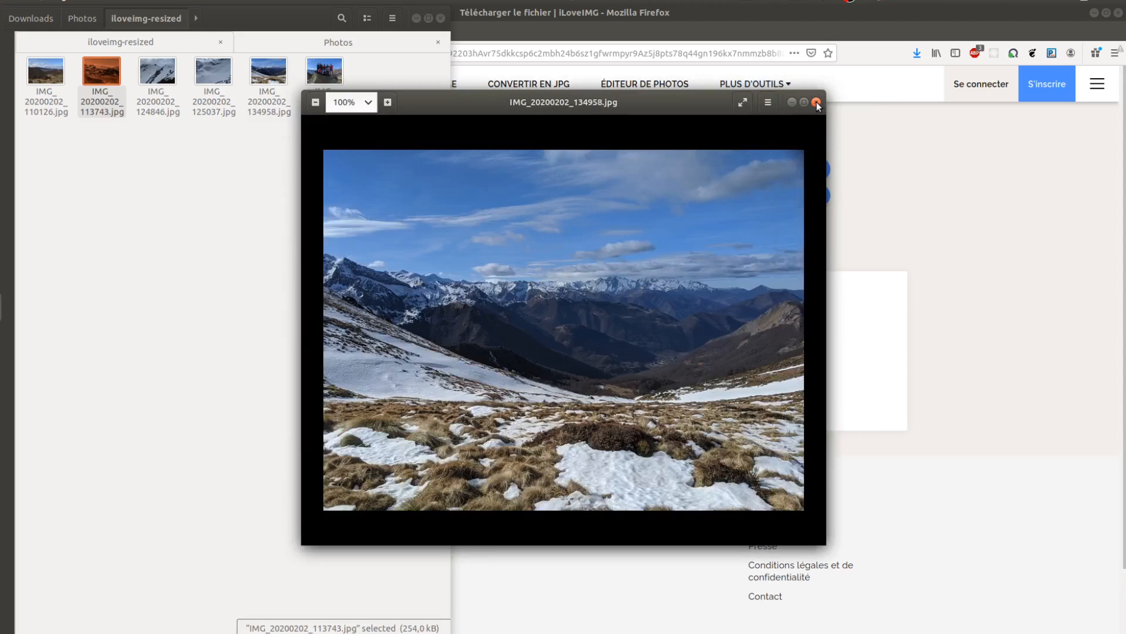
click(817, 103)
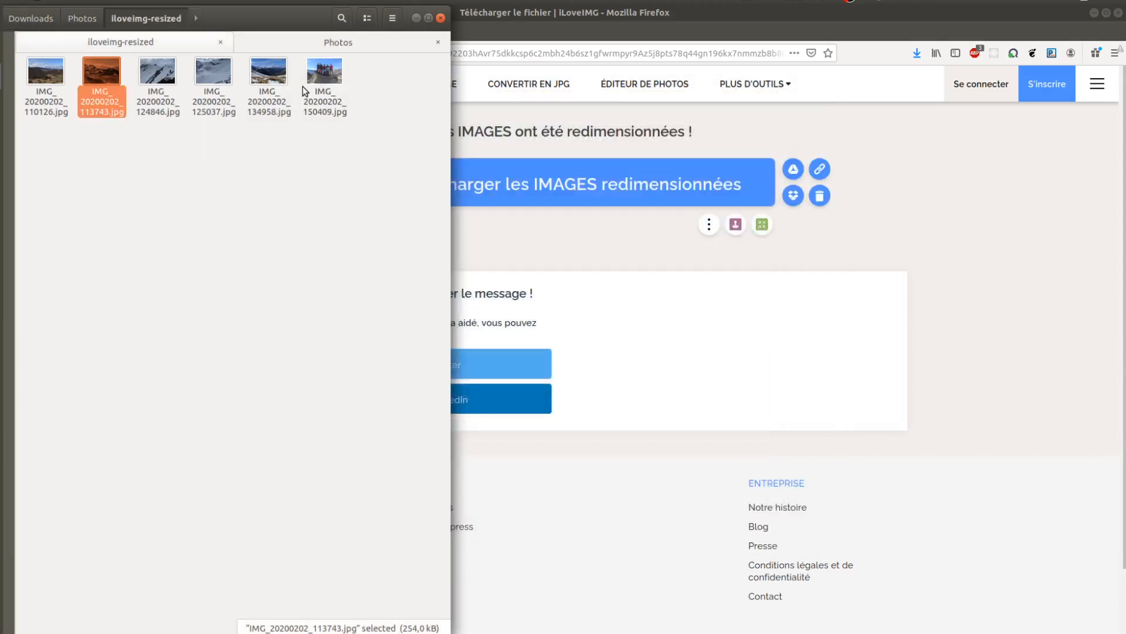
Select all six resized photos, switch to Firefox and open the TinyJPG site from the Google results.
click(317, 85)
key(ctrl+a)
click(483, 34)
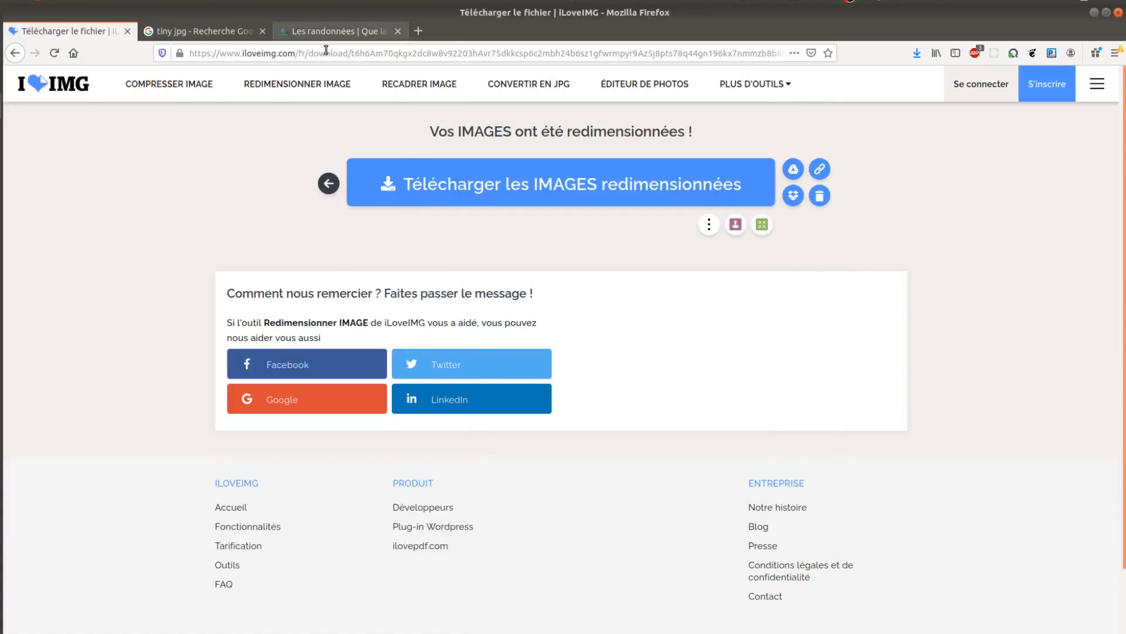
click(205, 31)
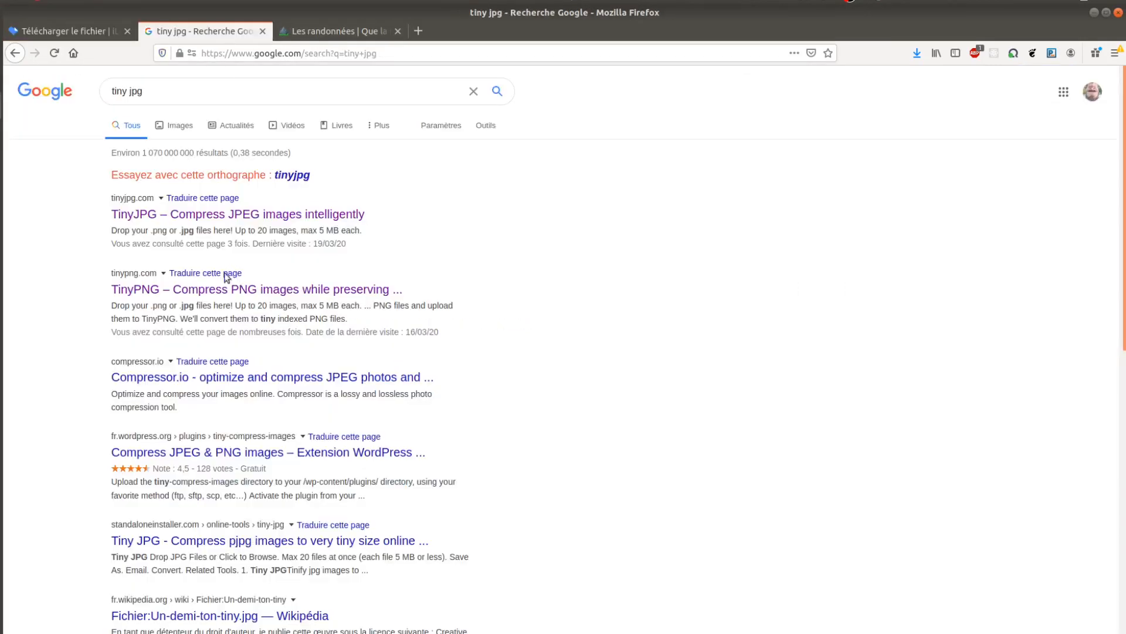
click(238, 221)
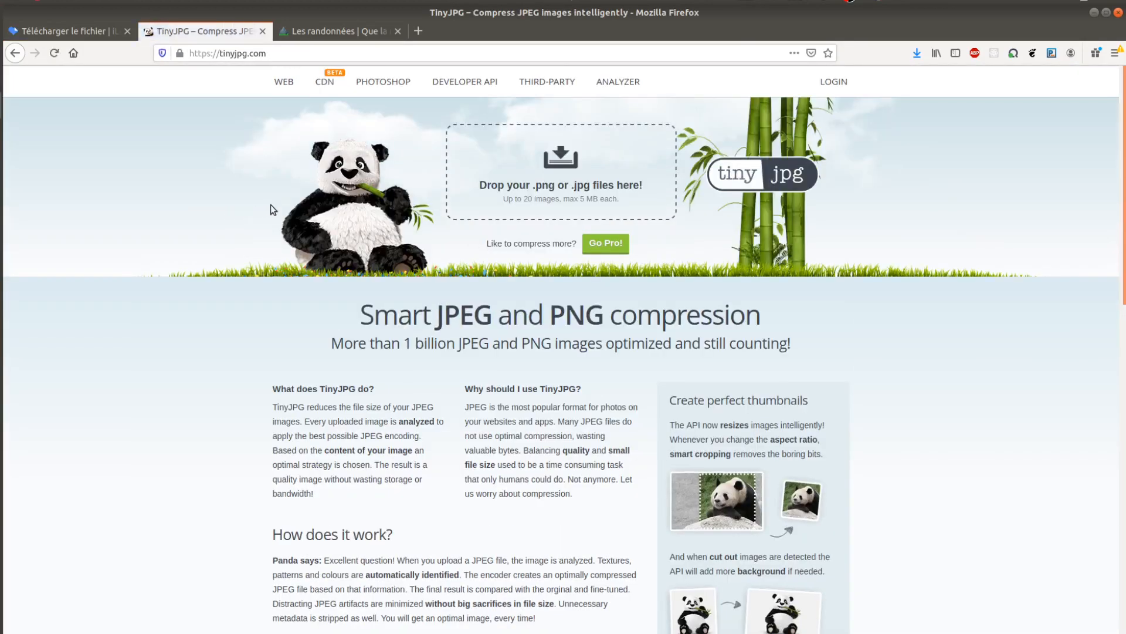
Upload the six selected photos from the iloveimg-resized folder to TinyJPG for compression.
key(alt+Tab)
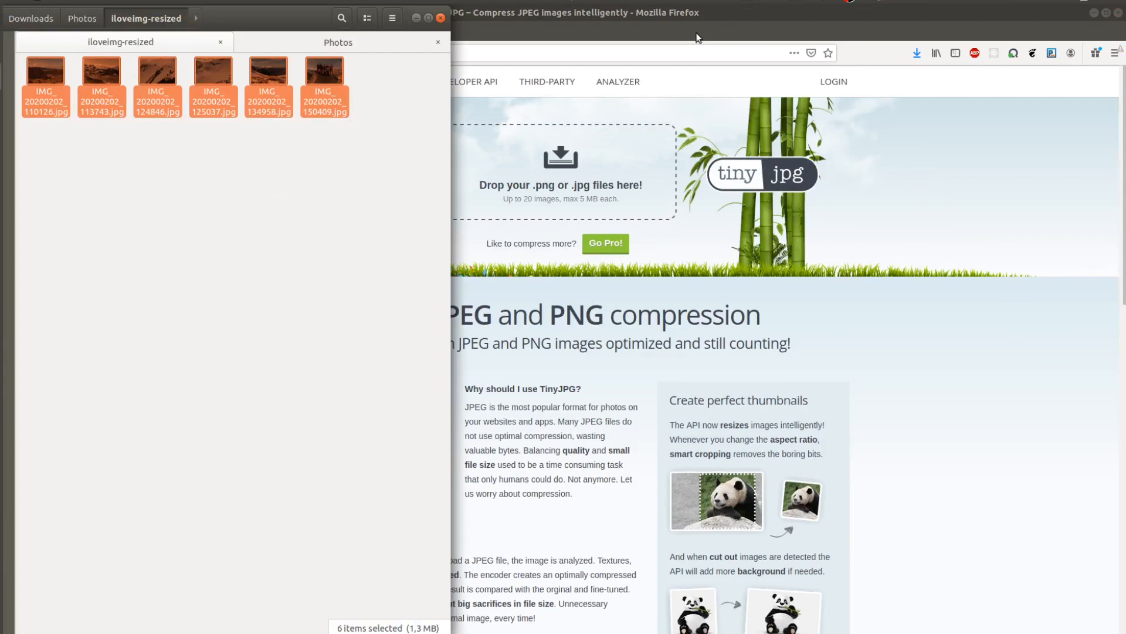
key(alt+Tab)
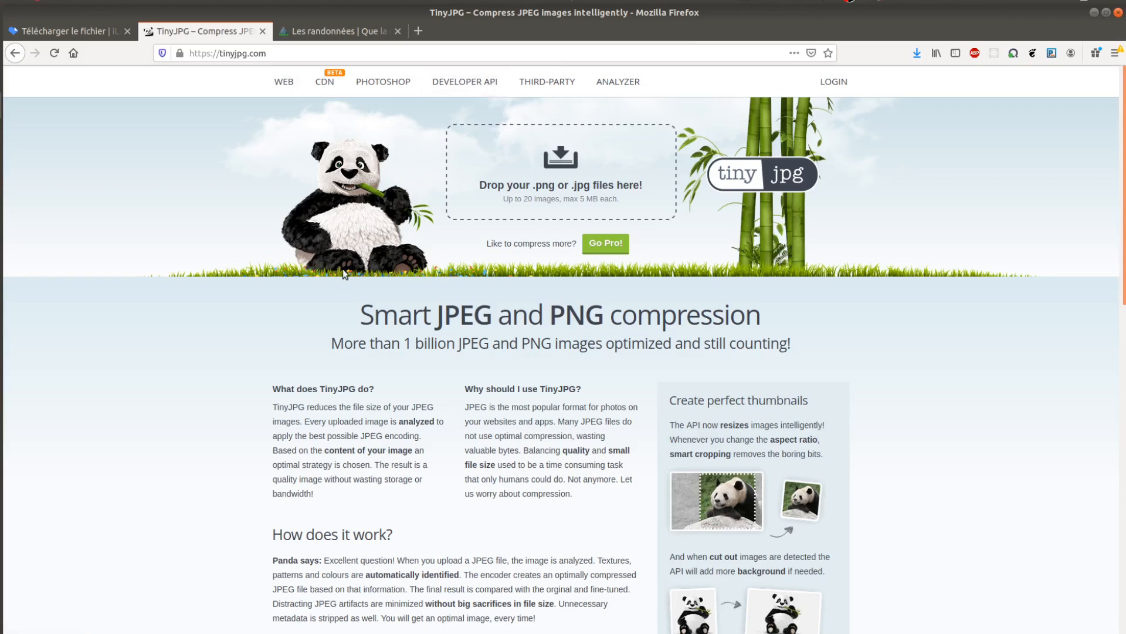
key(alt+Tab)
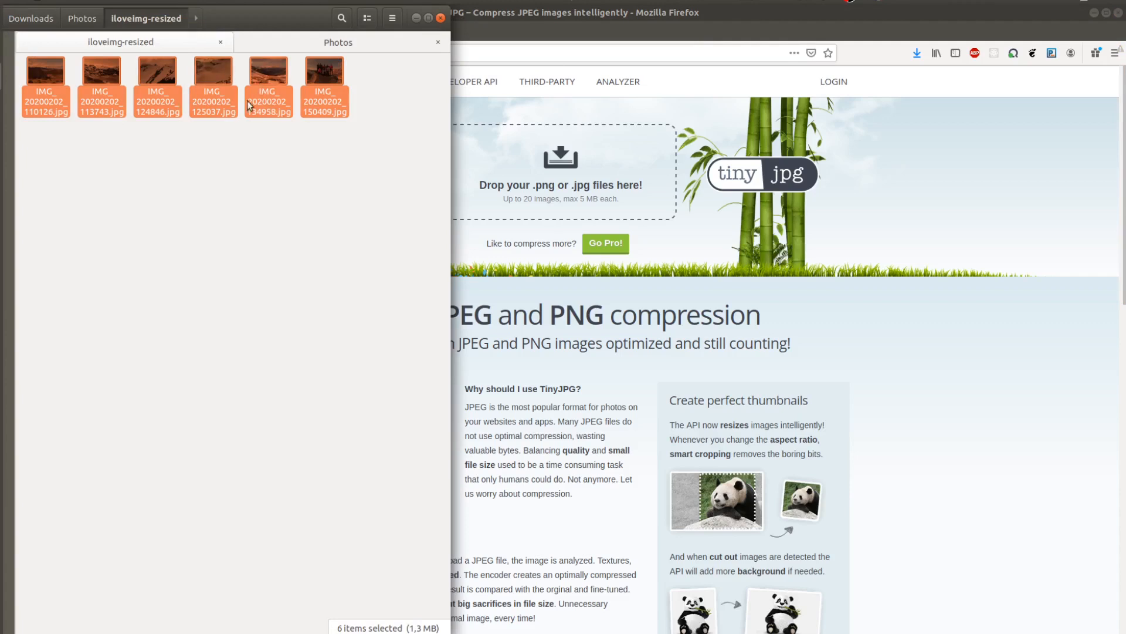
drag(213, 67, 587, 161)
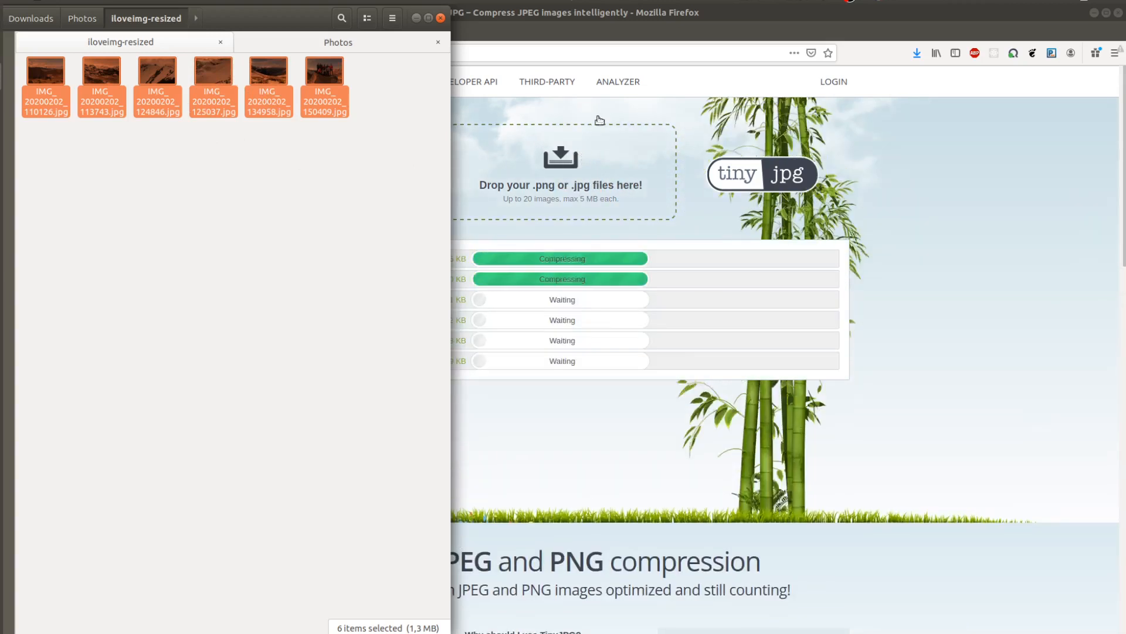
Download all the compressed images from TinyJPG and save them as tinified.zip in the Photos folder.
click(621, 26)
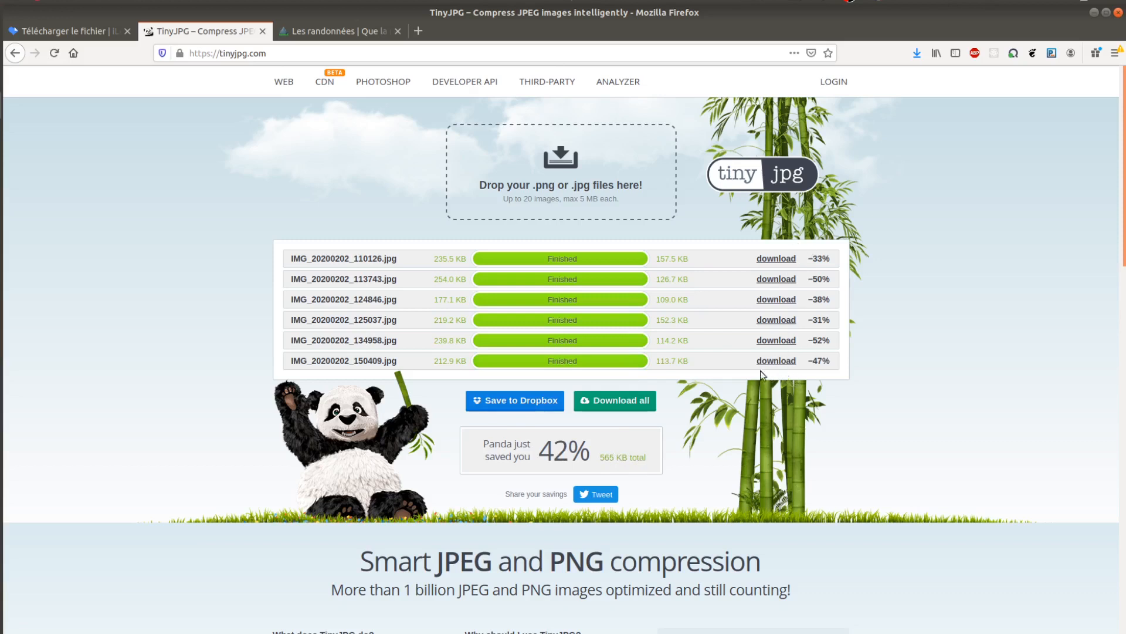
click(619, 405)
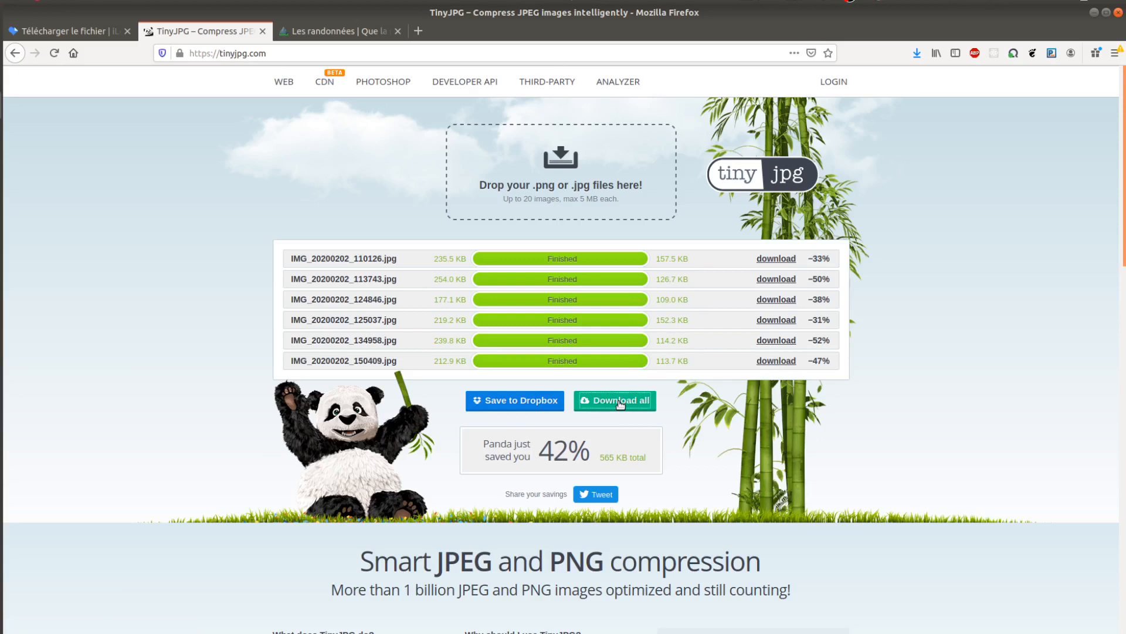
click(377, 360)
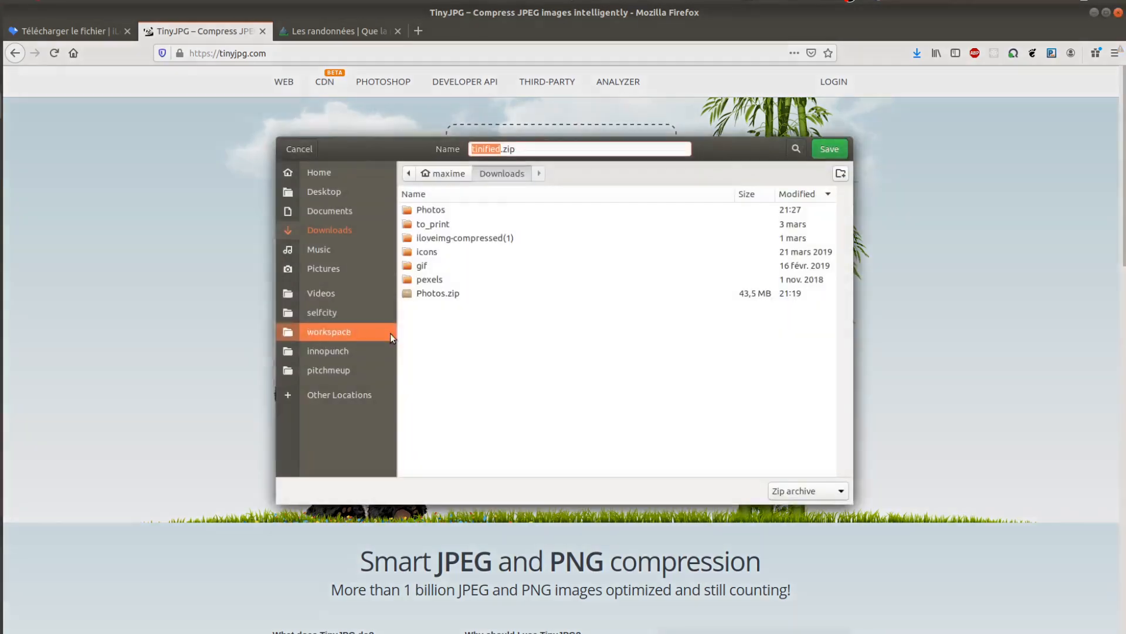
double_click(448, 213)
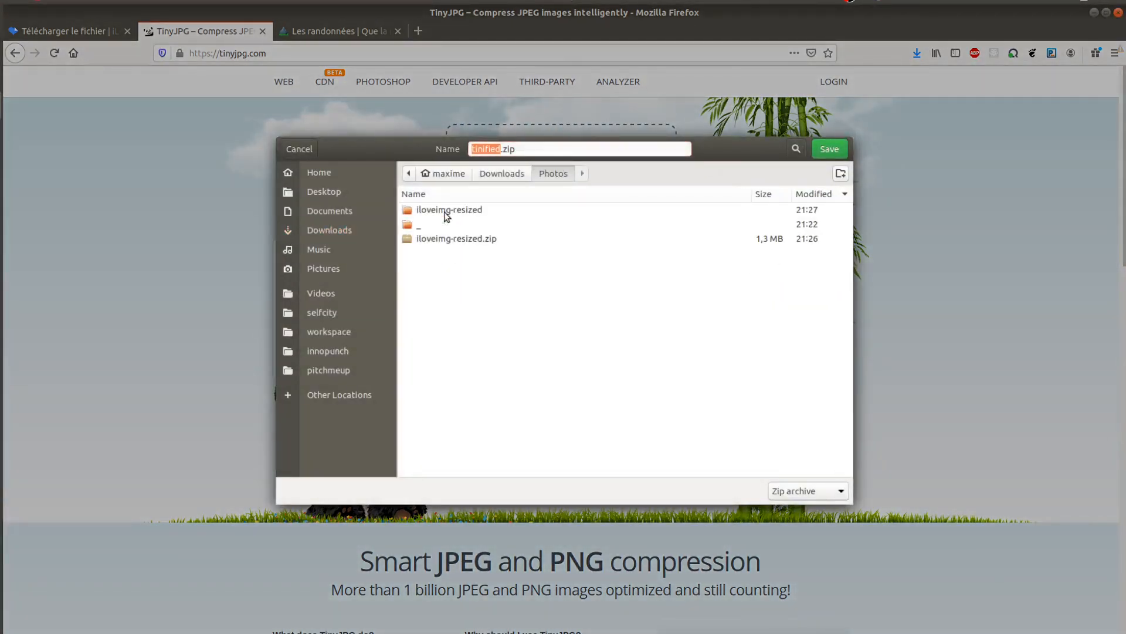
click(830, 150)
Switch to the file manager, extract tinified.zip in the Photos folder and select all the photos in the extracted tinified folder.
click(1, 74)
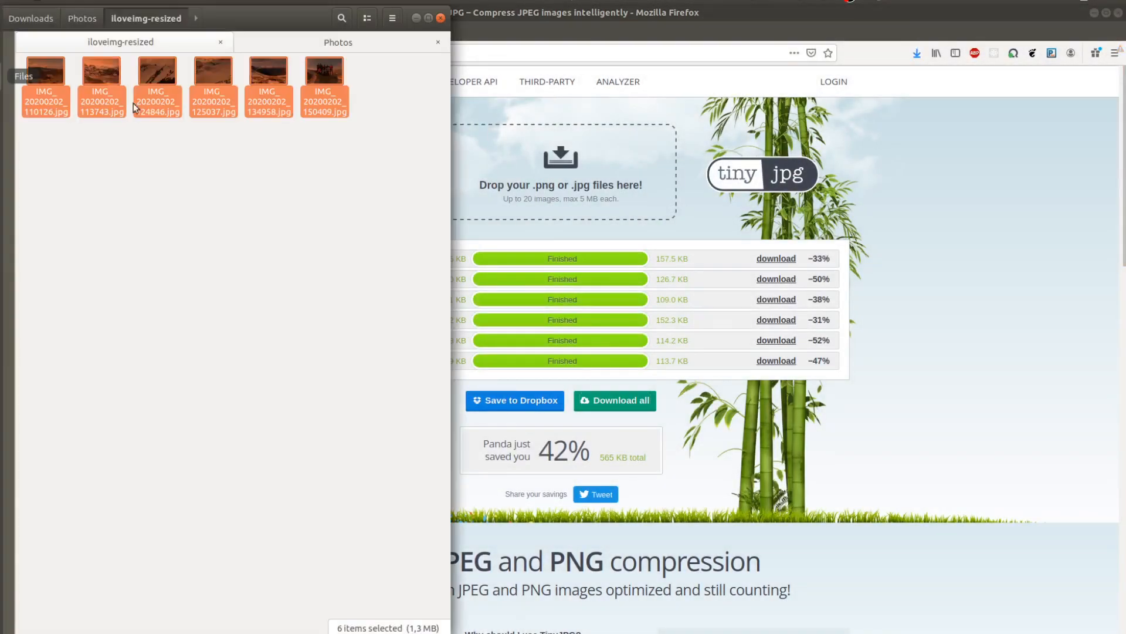
click(103, 26)
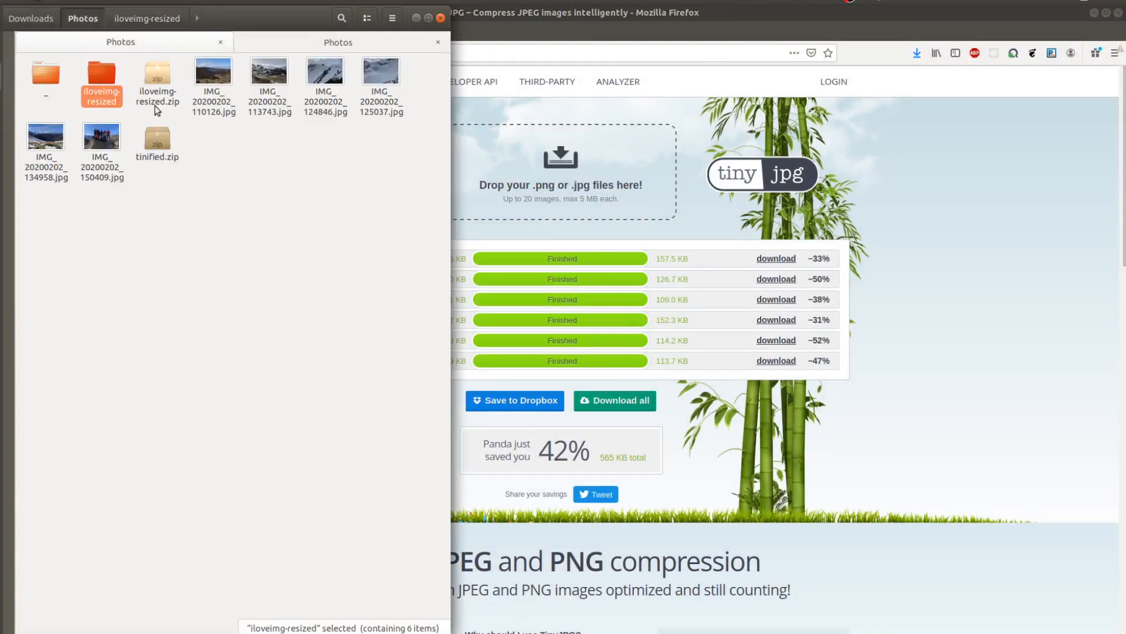
right_click(157, 140)
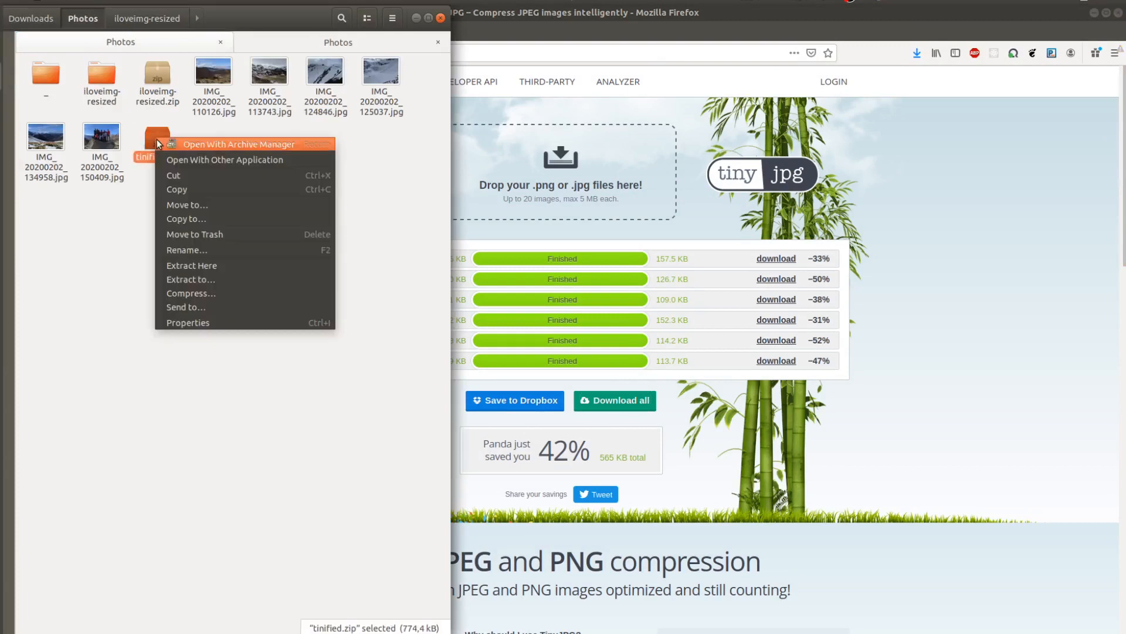
click(235, 273)
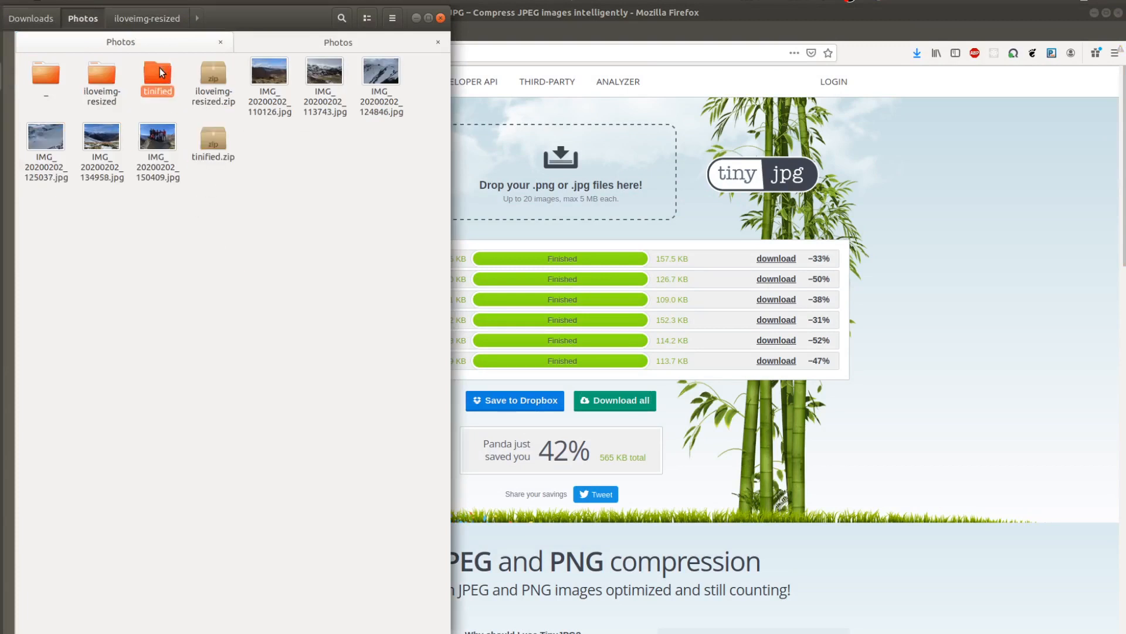
double_click(159, 69)
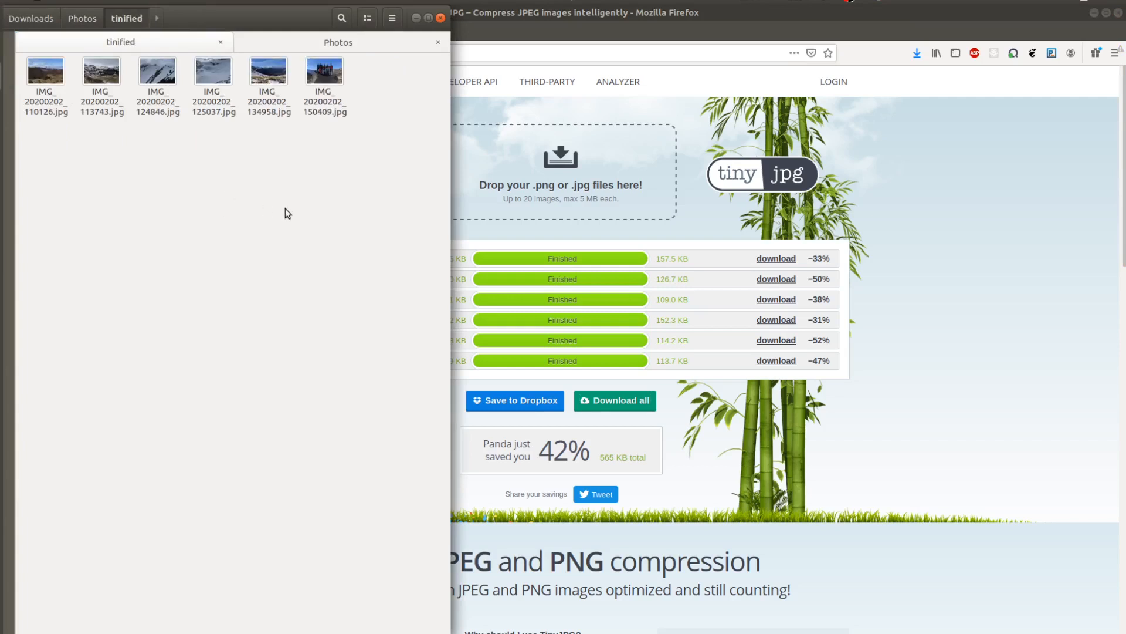
key(ctrl+a)
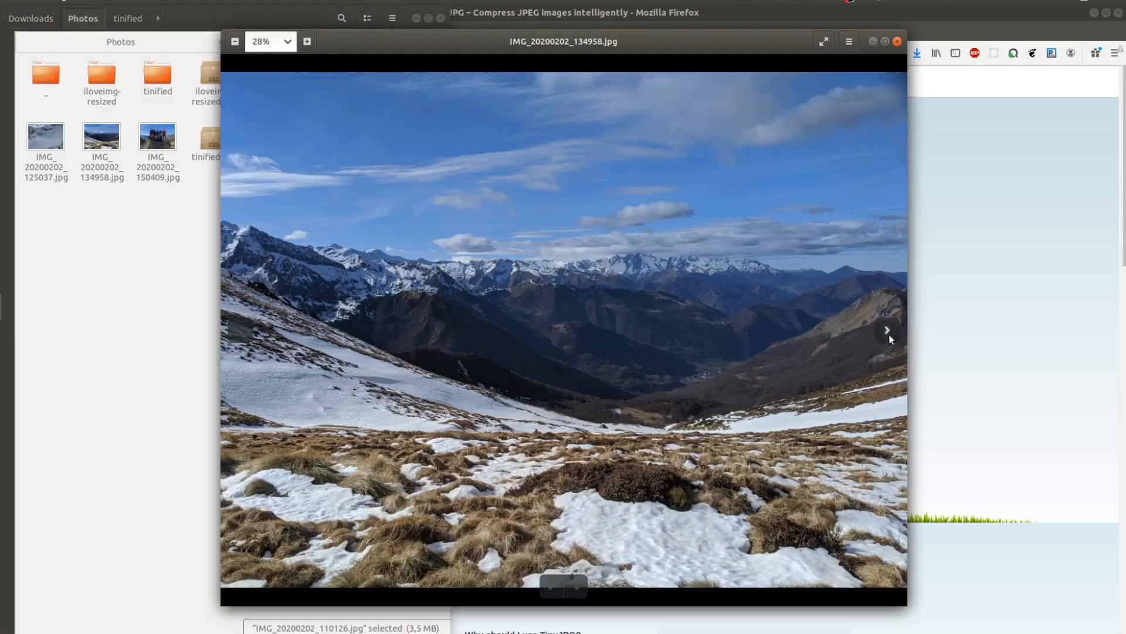
Compare the original IMG_20200202_134958.jpg at 20% zoom with its compressed copy from the tinified folder, and close the original.
click(234, 41)
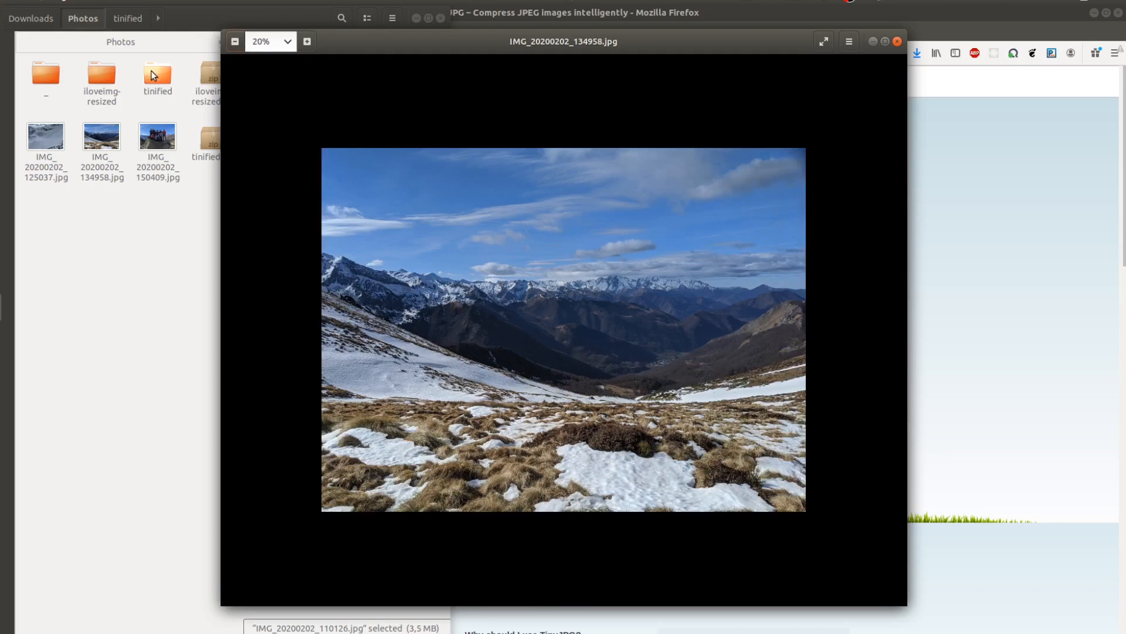
double_click(153, 73)
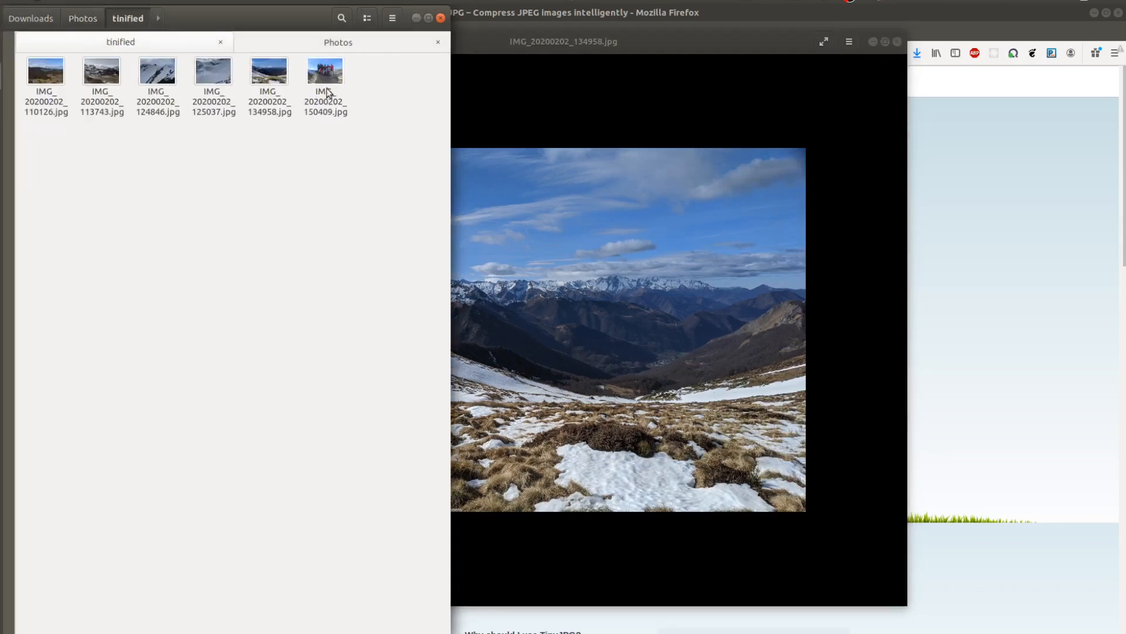
click(259, 79)
double_click(258, 75)
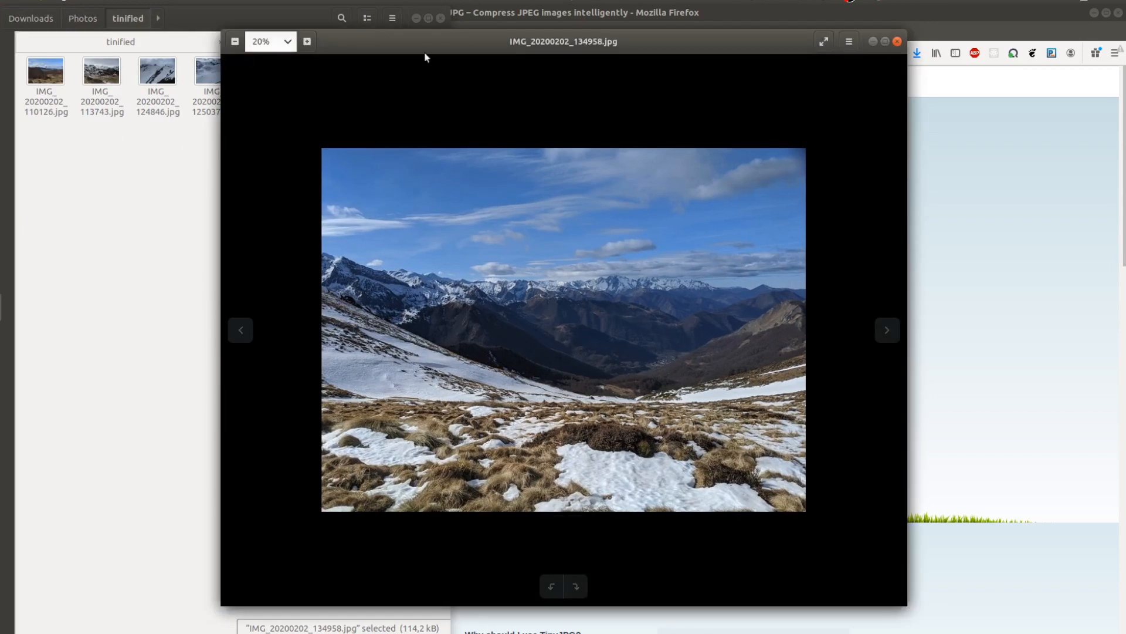
click(899, 43)
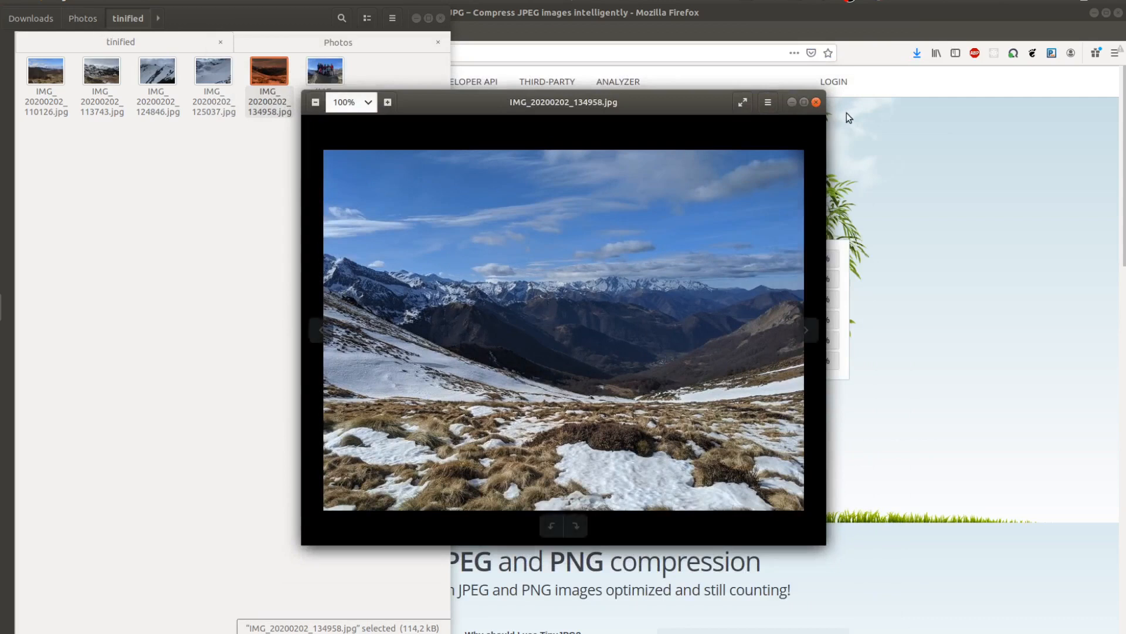
Select all six compressed photos in the tinified folder to check their total size.
click(223, 70)
key(ctrl+a)
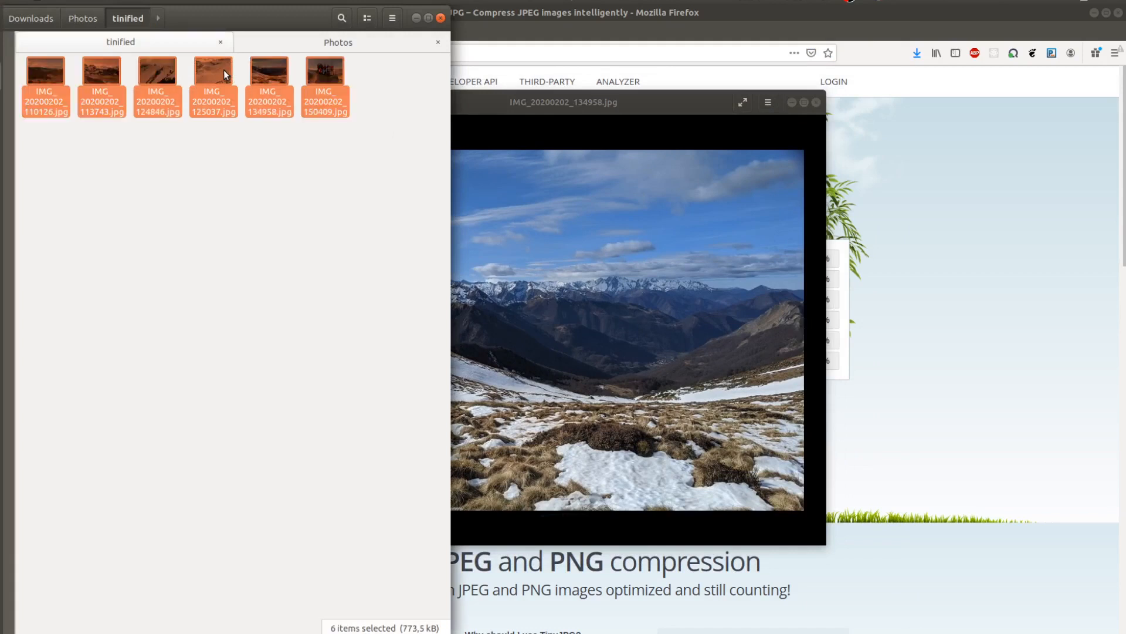